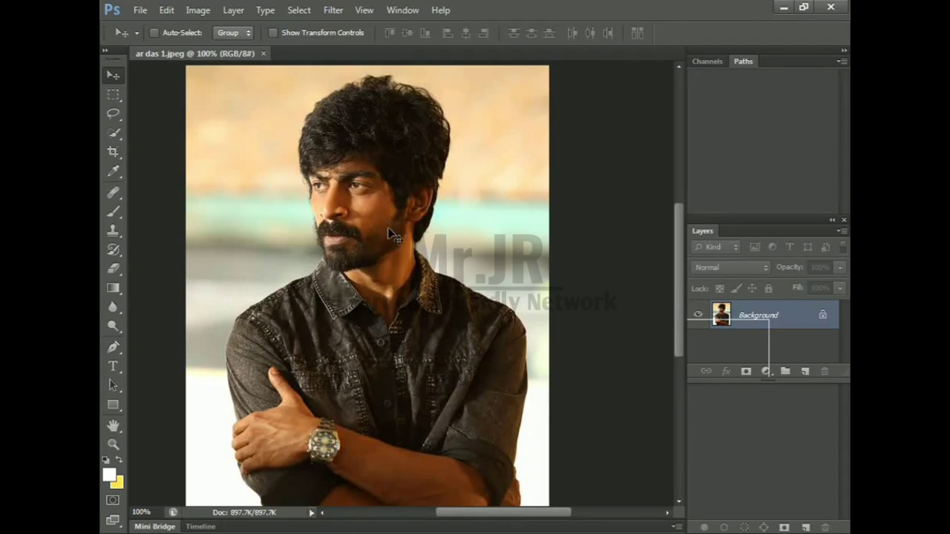
# - Show the Adjustments panel from the Window menu
pyautogui.click(404, 13)
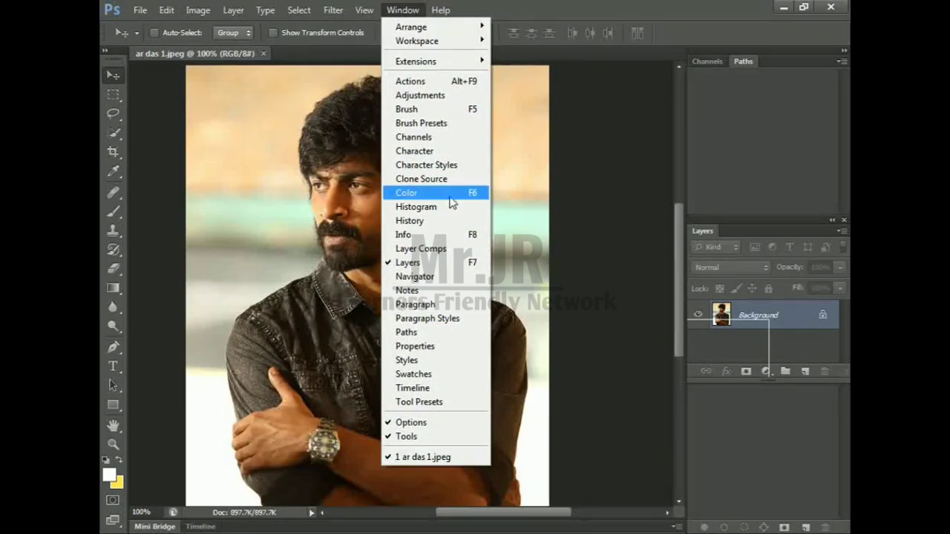
pyautogui.click(443, 97)
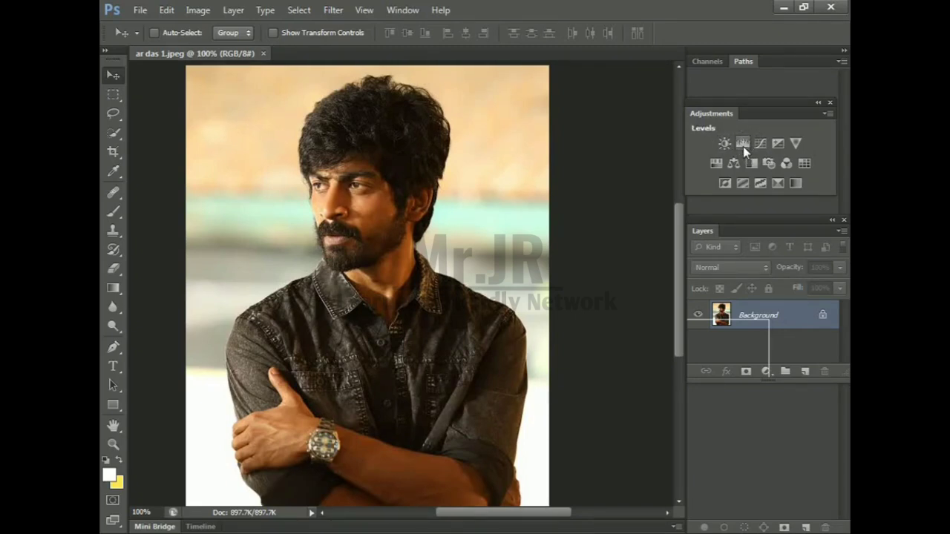
# - Create a Levels 1 adjustment layer above the portrait from the Adjustments panel
pyautogui.click(743, 144)
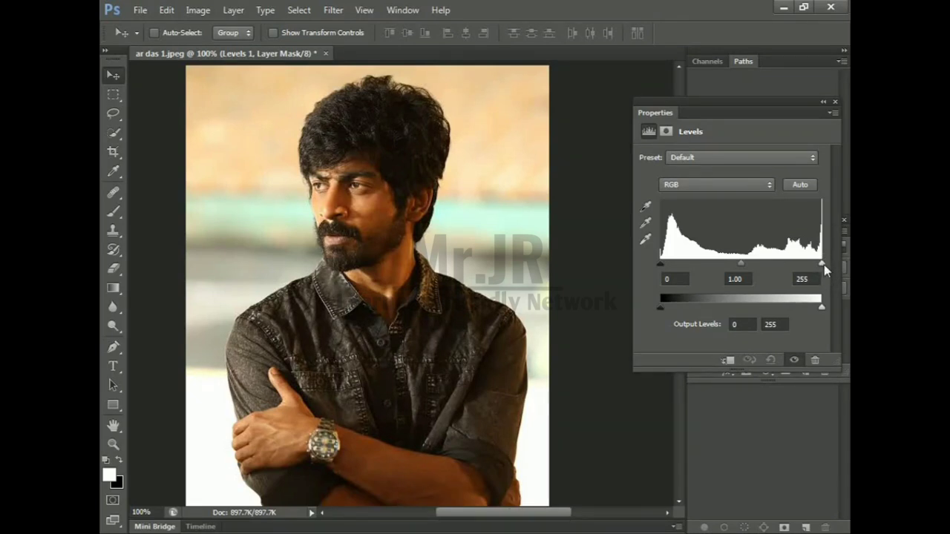
# - Set the Levels inputs to 14, 1.00, 227, then move the Properties panel aside
pyautogui.moveTo(824, 266)
pyautogui.mouseDown()
pyautogui.moveTo(789, 265)
pyautogui.moveTo(823, 265)
pyautogui.mouseUp()
pyautogui.moveTo(661, 265); pyautogui.dragTo(664, 266)
pyautogui.moveTo(666, 272)
pyautogui.mouseDown()
pyautogui.moveTo(712, 270)
pyautogui.moveTo(660, 270)
pyautogui.mouseUp()
pyautogui.moveTo(661, 268)
pyautogui.mouseDown()
pyautogui.moveTo(679, 269)
pyautogui.moveTo(651, 268)
pyautogui.mouseUp()
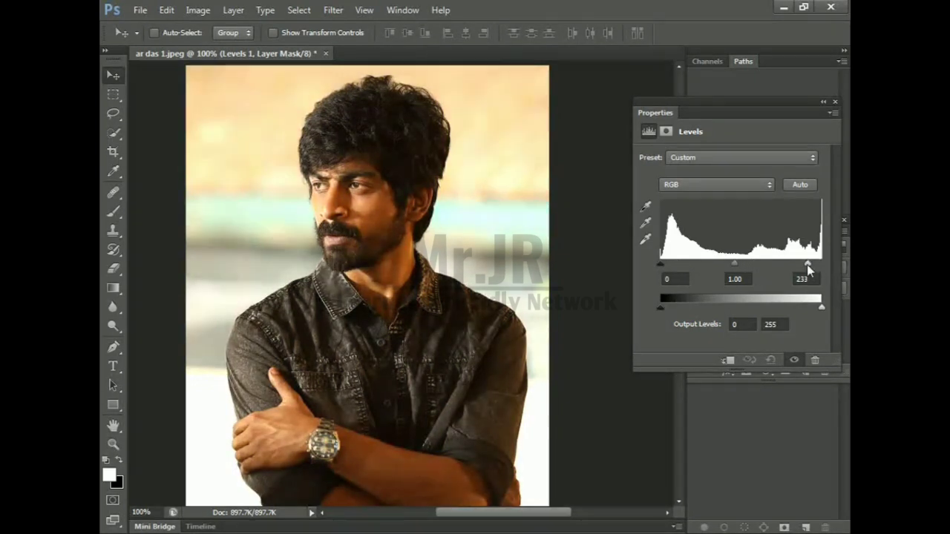
pyautogui.moveTo(823, 265); pyautogui.dragTo(803, 266)
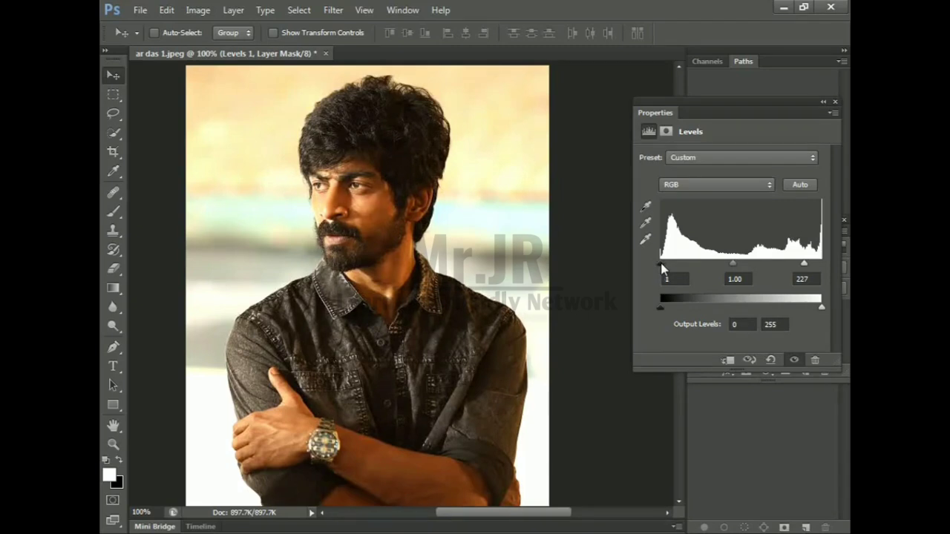
pyautogui.moveTo(662, 269); pyautogui.dragTo(668, 267)
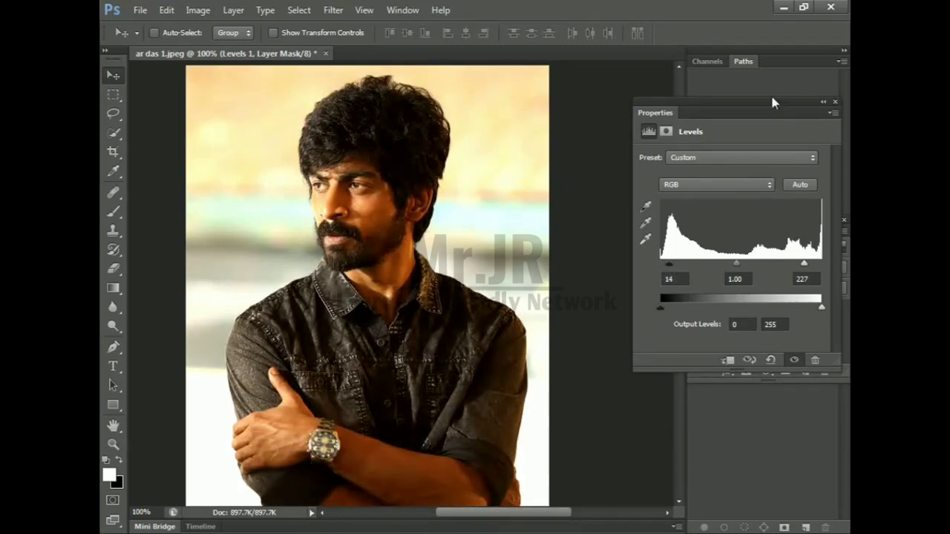
pyautogui.moveTo(772, 116)
pyautogui.mouseDown()
pyautogui.moveTo(630, 58)
pyautogui.moveTo(656, 32)
pyautogui.mouseUp()
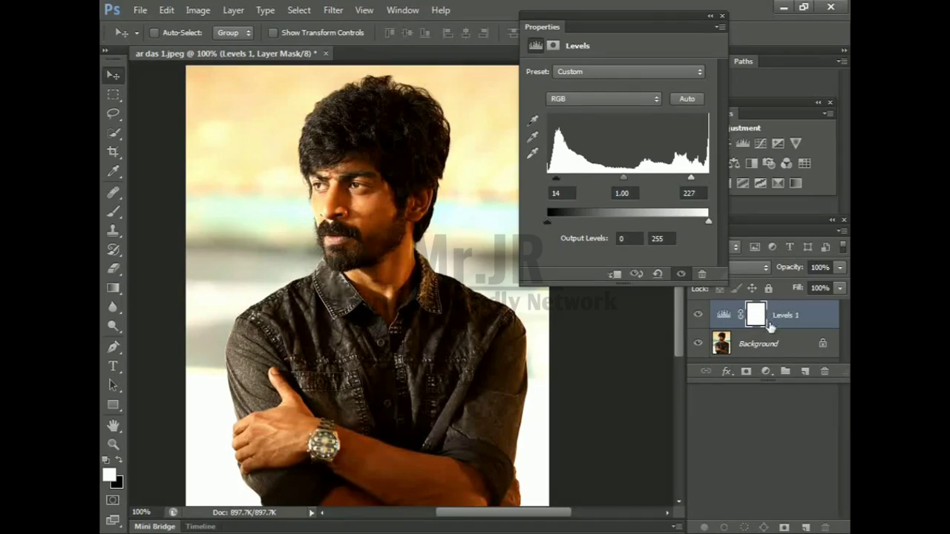
pyautogui.click(698, 318)
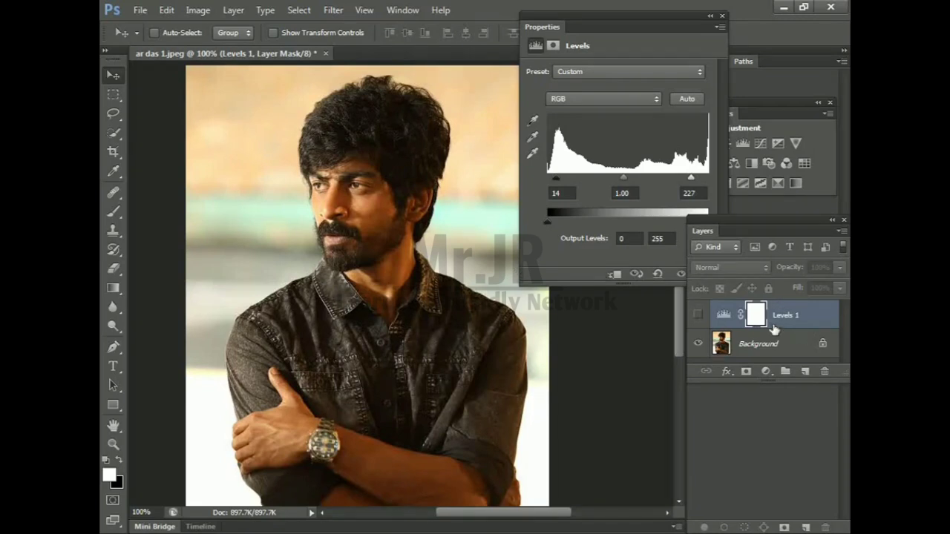
pyautogui.click(698, 319)
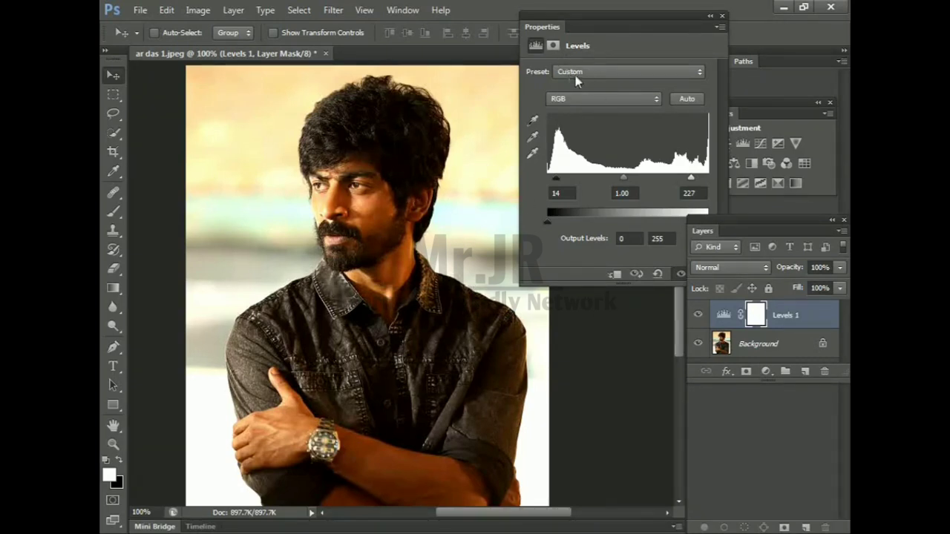
# - Return the Levels white input to 255 and raise the black input to 48
pyautogui.moveTo(691, 178); pyautogui.dragTo(708, 178)
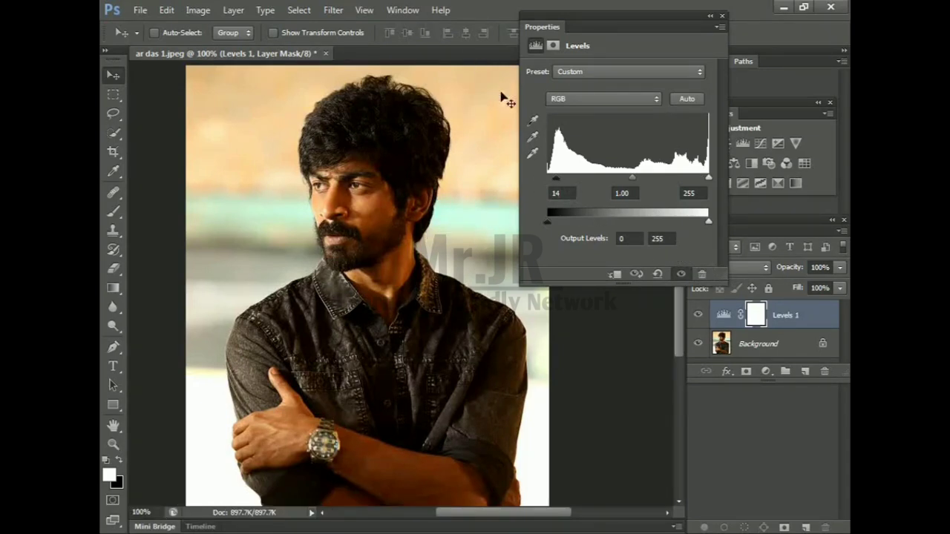
pyautogui.moveTo(705, 179)
pyautogui.mouseDown()
pyautogui.moveTo(685, 178)
pyautogui.moveTo(709, 179)
pyautogui.mouseUp()
pyautogui.moveTo(556, 179); pyautogui.dragTo(571, 179)
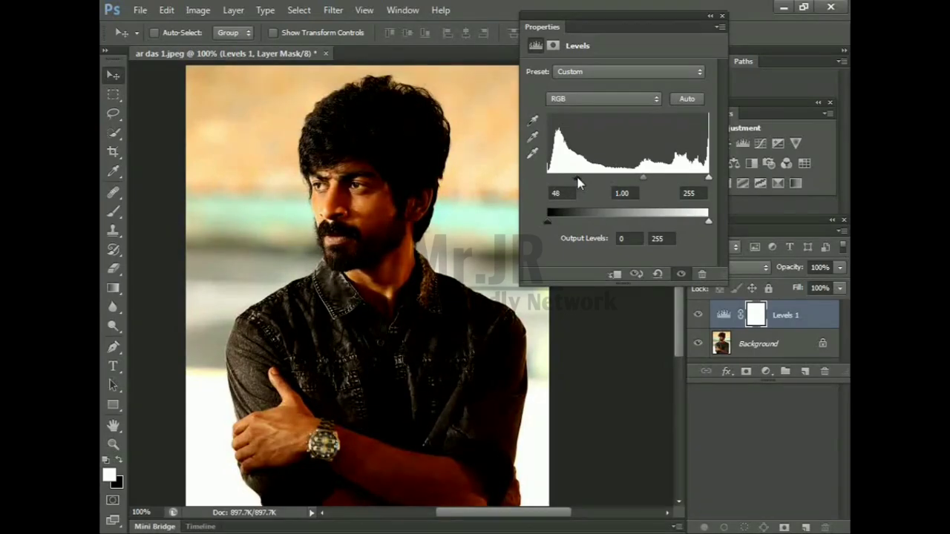